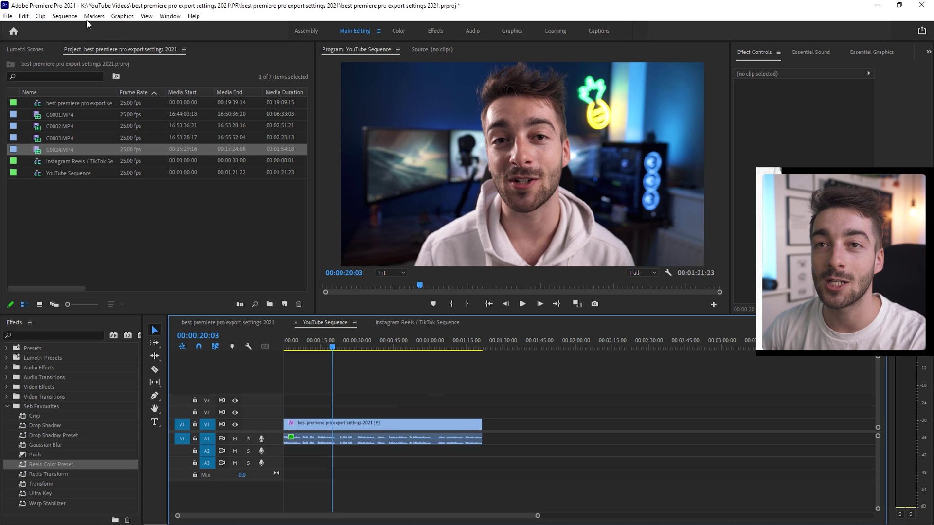
Check the YouTube Sequence settings, keeping the 3840 frame width and 25 fps timebase
left_click(65, 16)
left_click(88, 29)
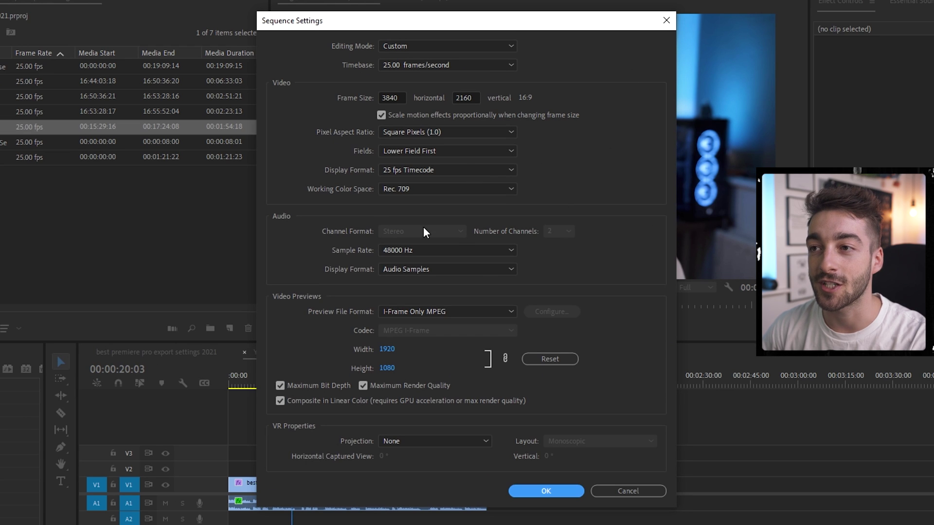
left_click(394, 97)
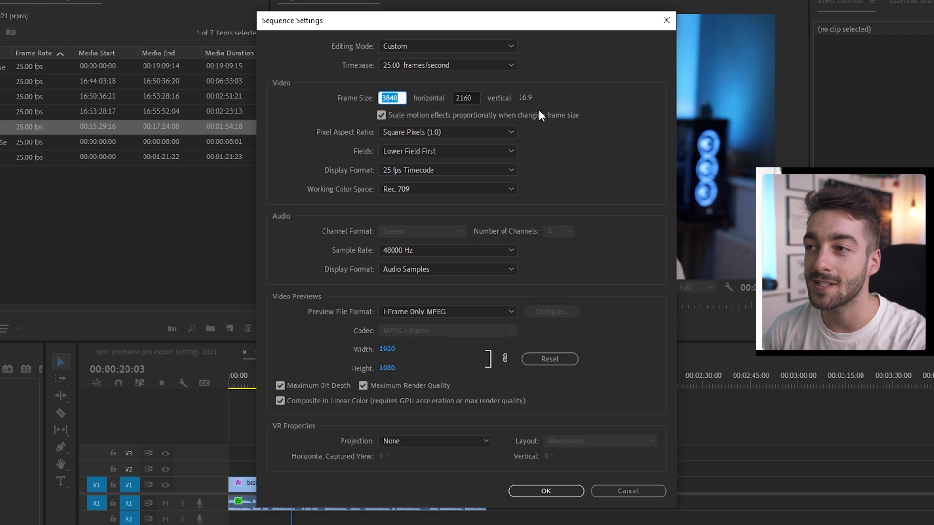
left_click(554, 107)
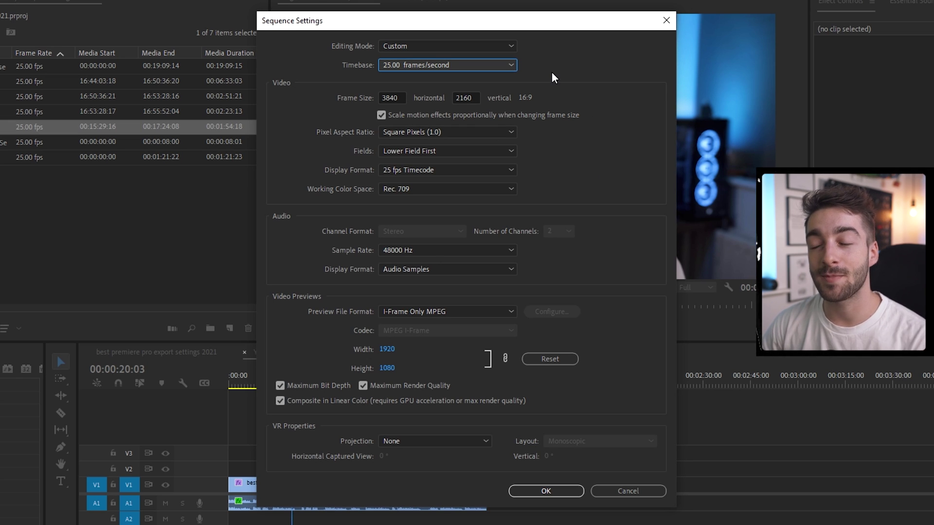
left_click(491, 69)
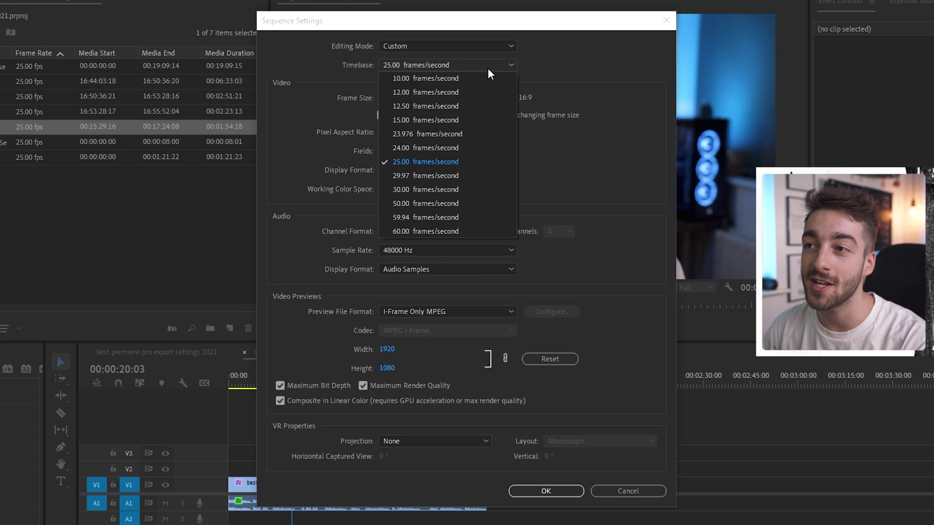
left_click(424, 163)
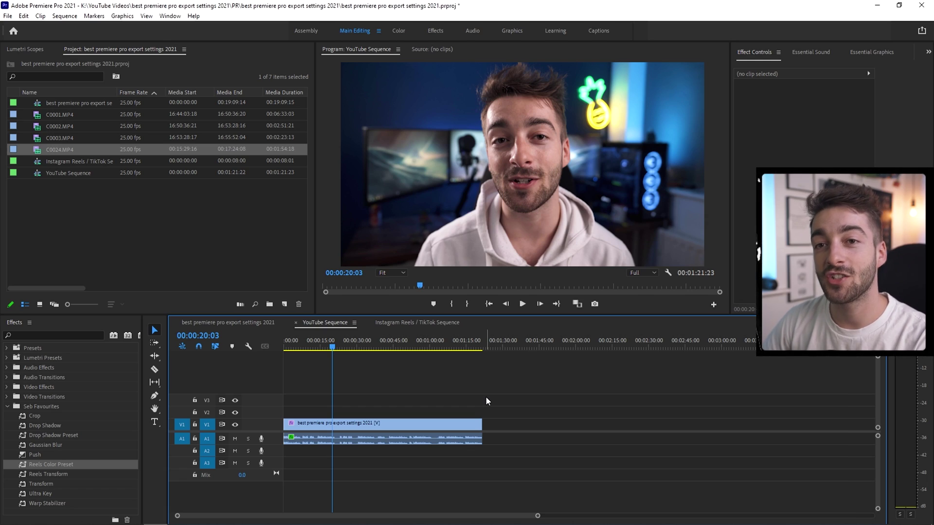
Open Export Media and apply the '2 pass Youtube 4k + audio' preset (H.264, 50 Mbps)
left_click(8, 15)
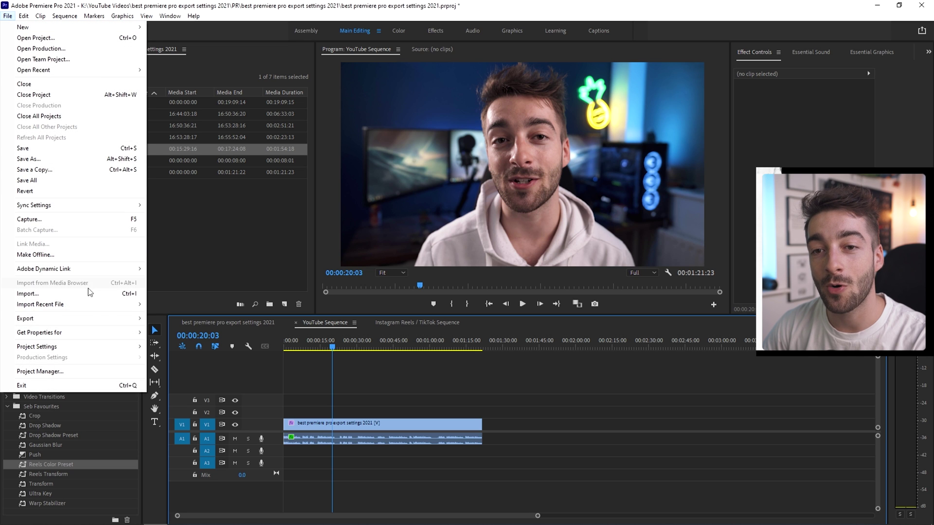
mouse_move(106, 319)
left_click(191, 319)
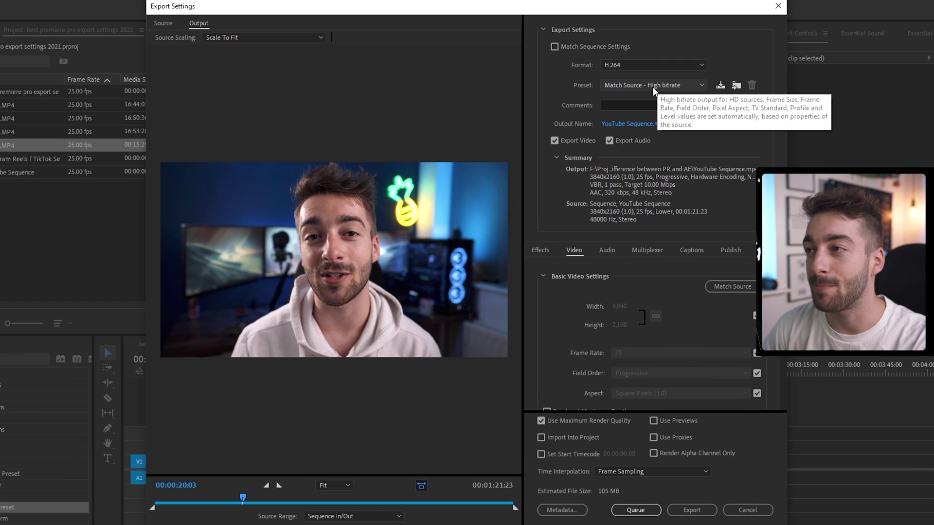
left_click(652, 87)
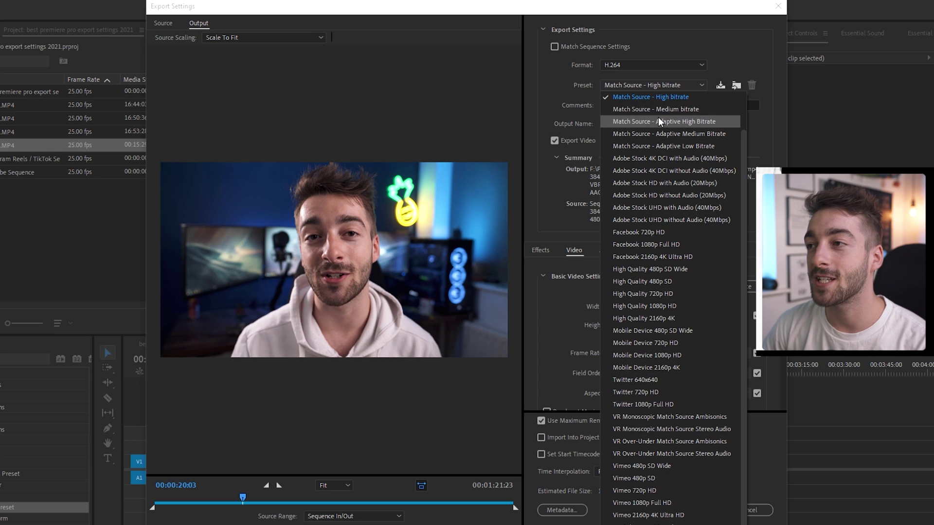
scroll(658, 117, "up", 2)
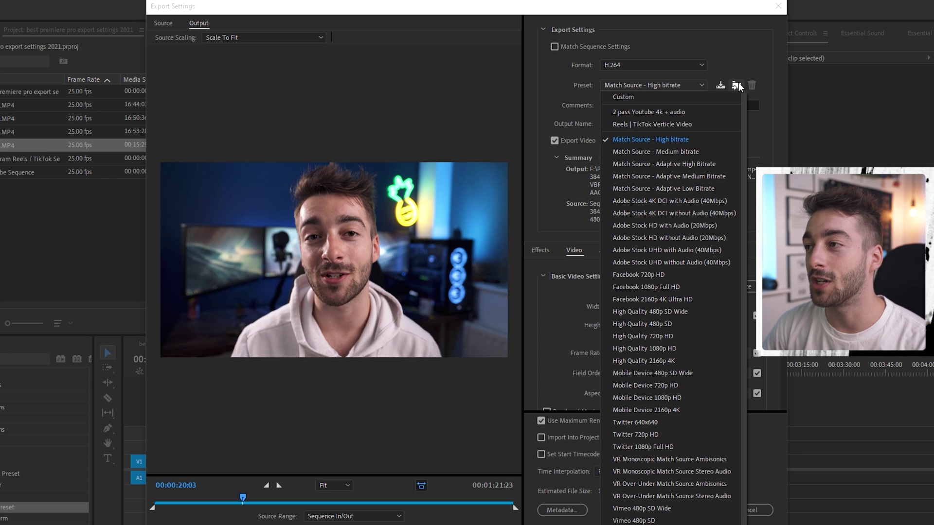
left_click(652, 116)
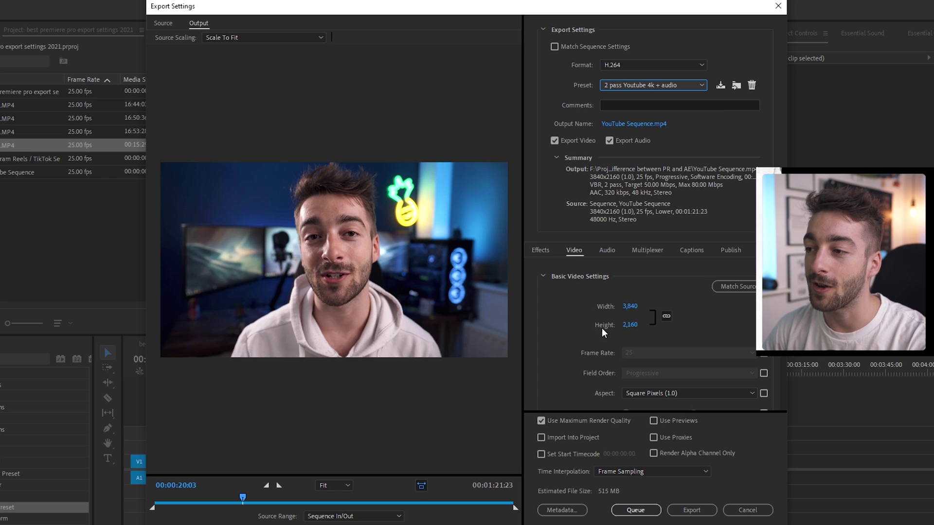
scroll(647, 331, "down", 6)
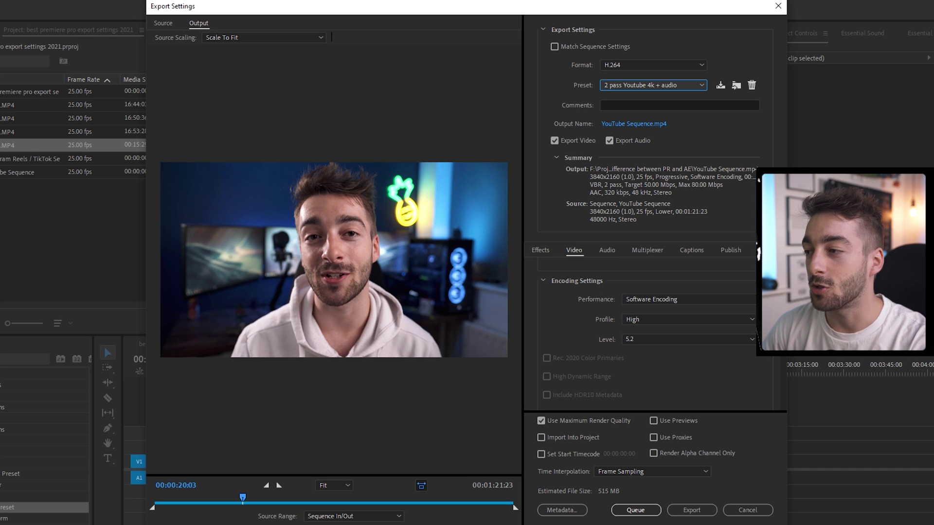
left_click(699, 338)
left_click(705, 352)
left_click_drag(784, 348, 787, 377)
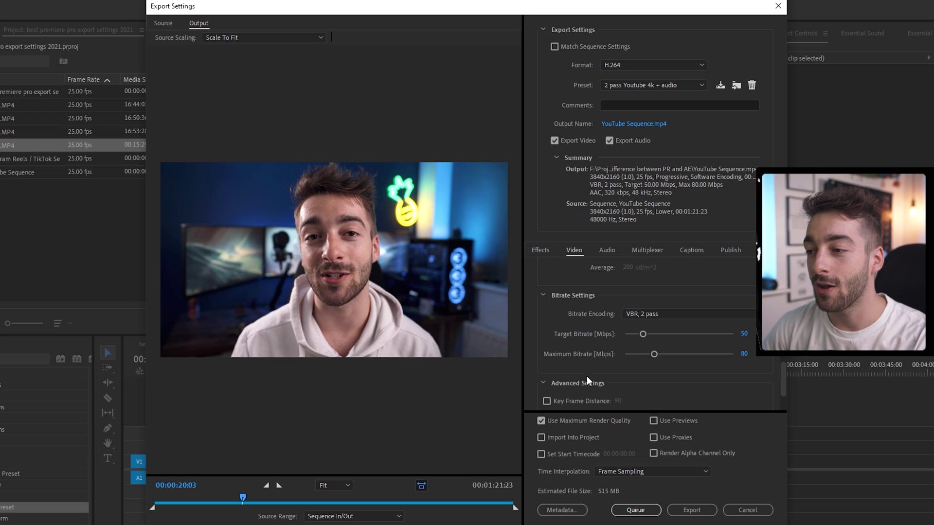
Review the audio export settings and keep ITU BS.1770-3 as the loudness normalization standard
left_click(608, 251)
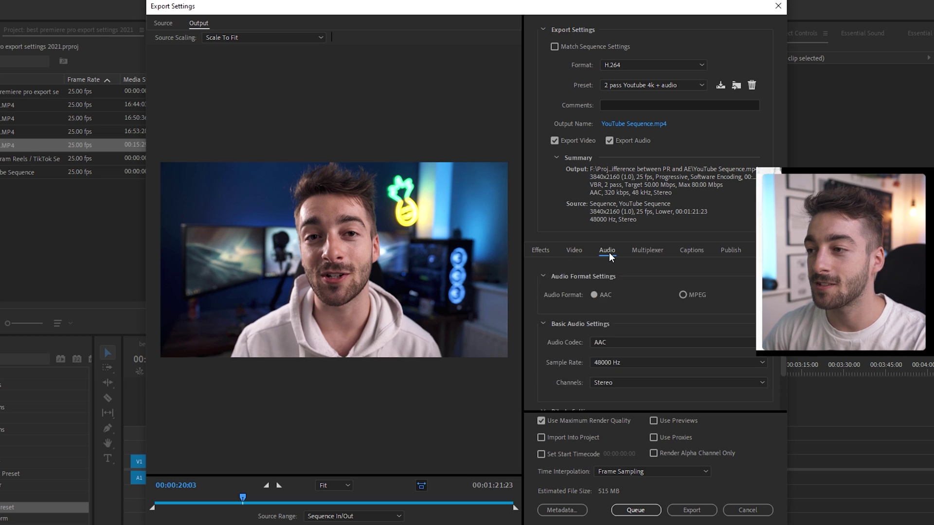
scroll(671, 362, "down", 1)
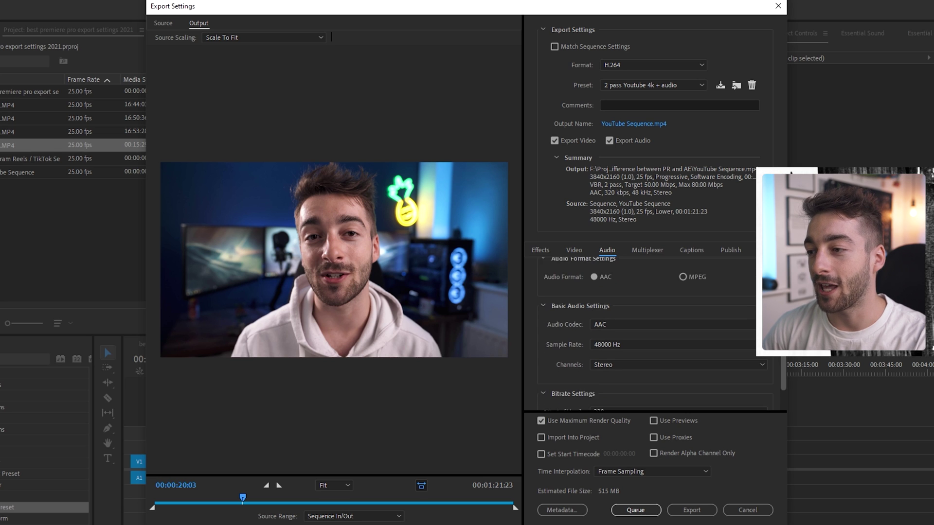
scroll(558, 367, "down", 1)
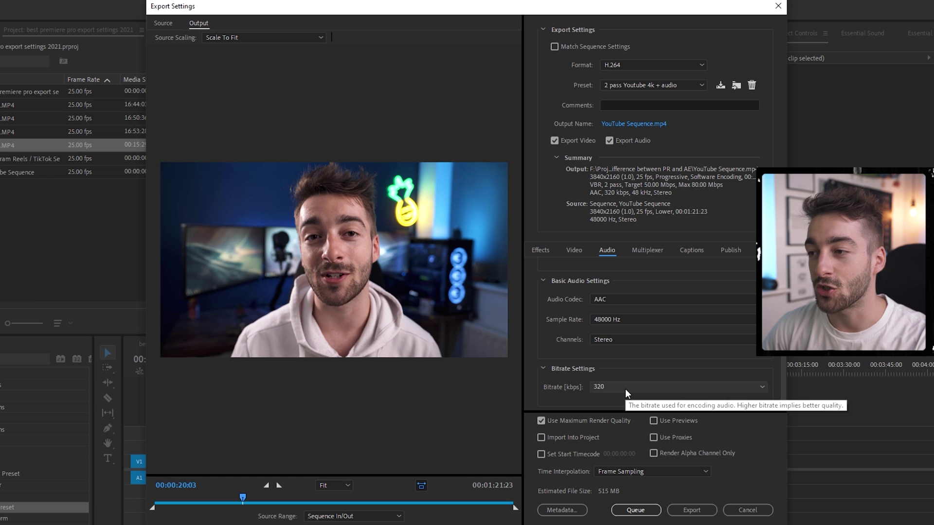
left_click(537, 250)
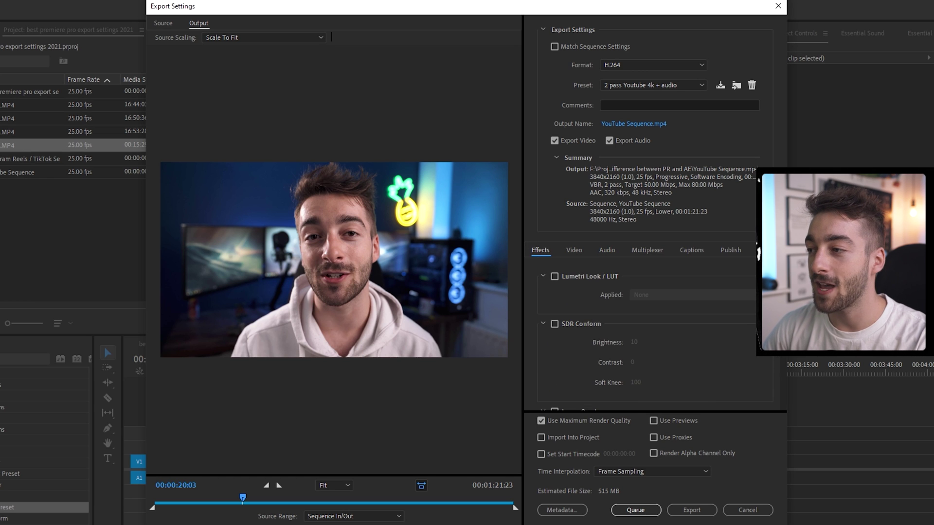
left_click_drag(783, 277, 783, 384)
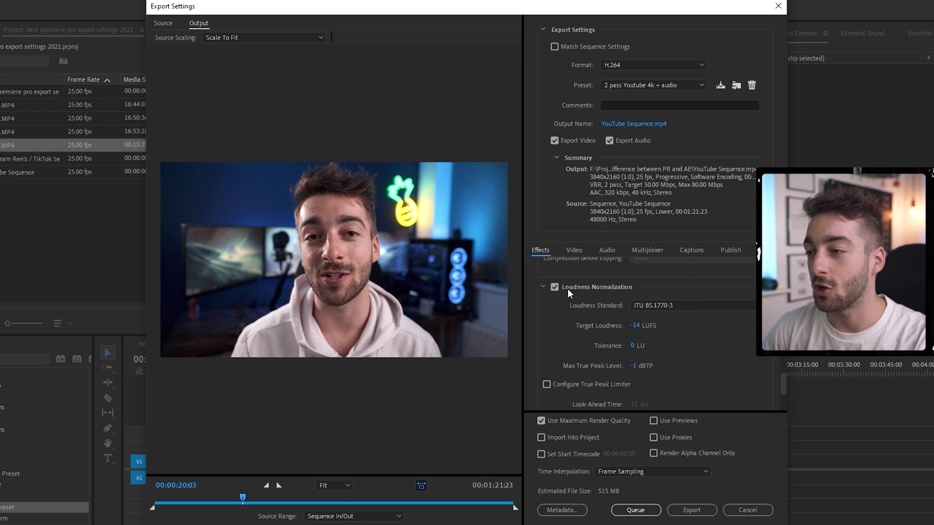
left_click(715, 307)
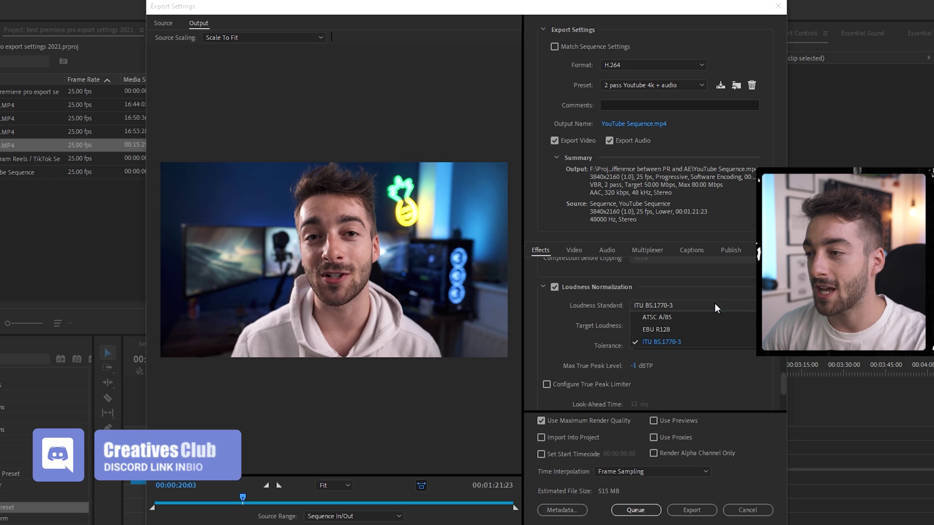
left_click(691, 345)
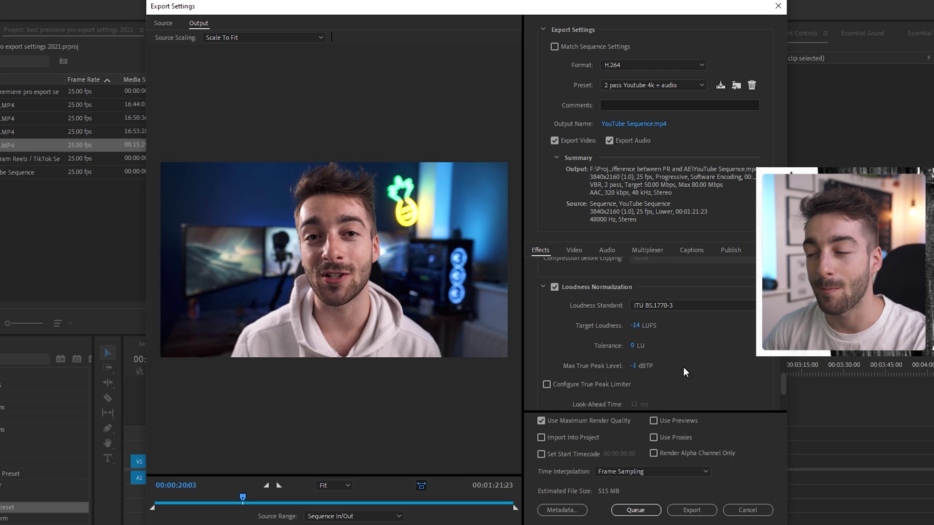
scroll(734, 374, "down", 3)
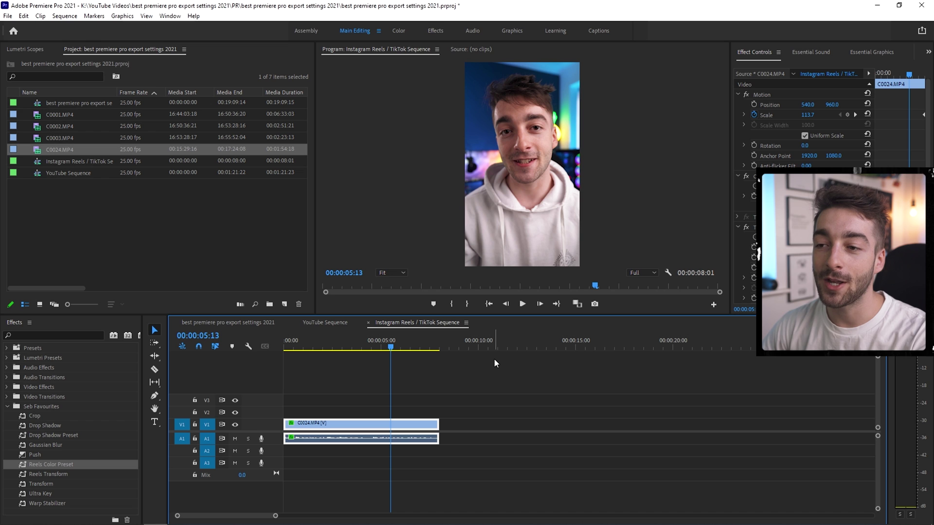
left_click(64, 16)
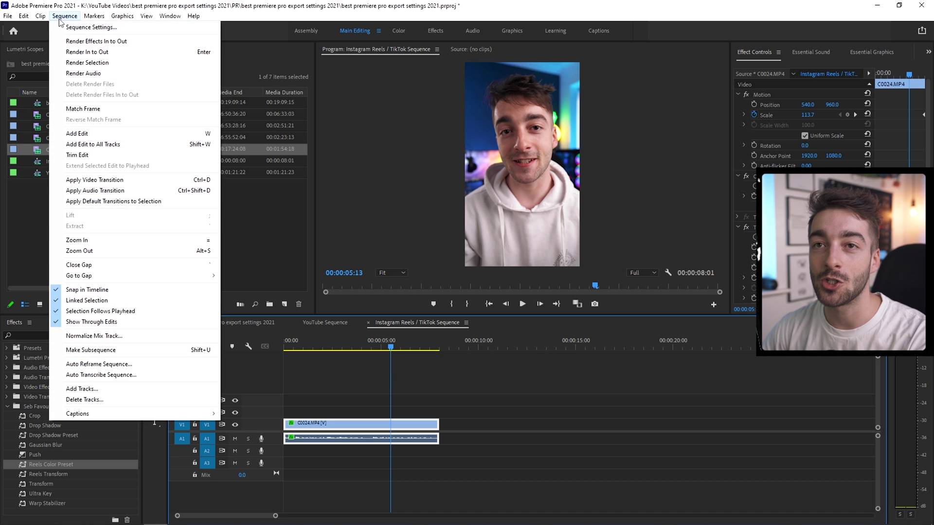
left_click(77, 28)
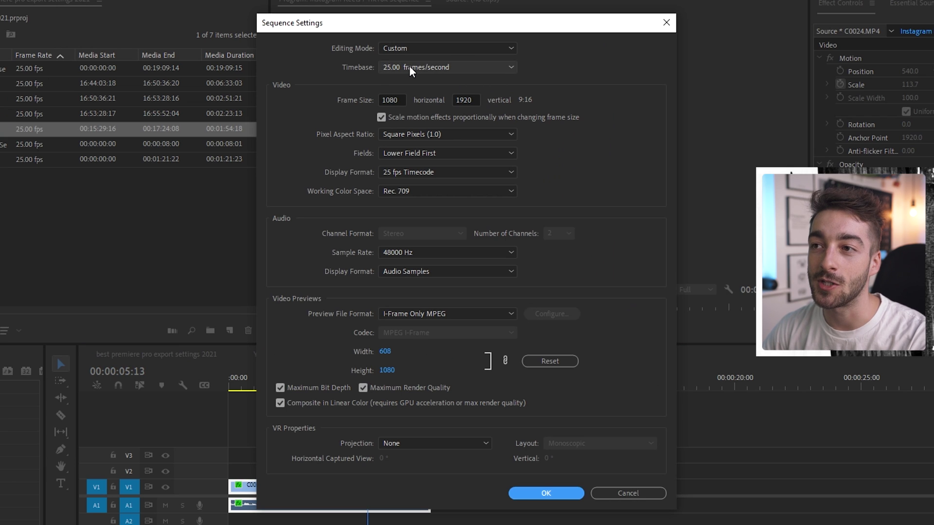
left_click(390, 100)
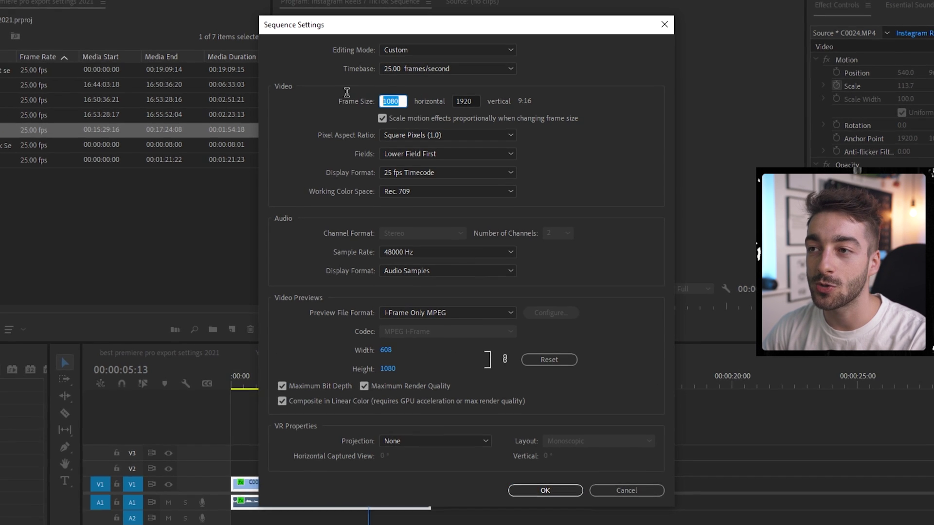
left_click(470, 100)
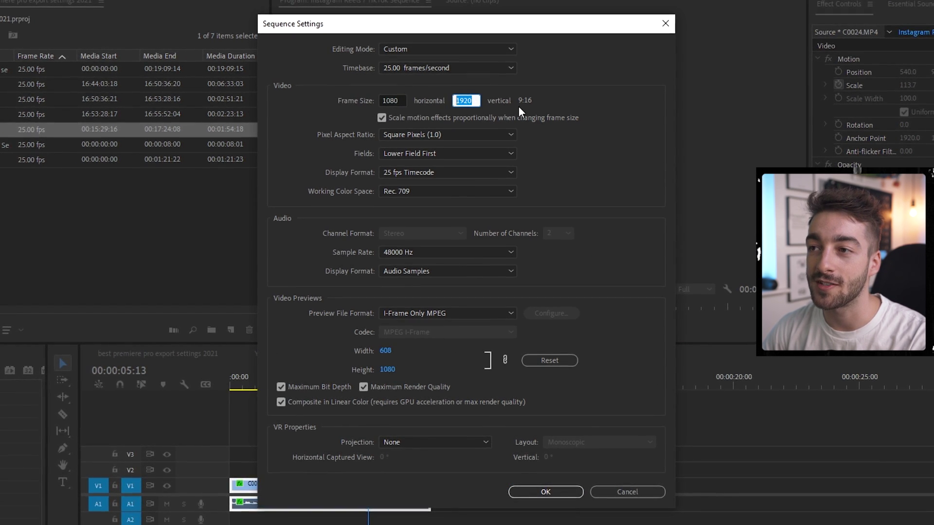
left_click(555, 107)
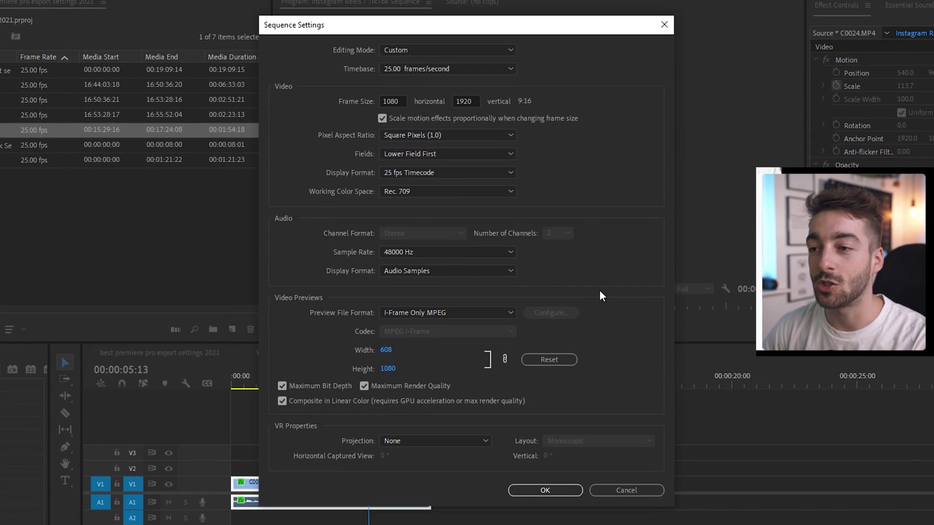
left_click(541, 492)
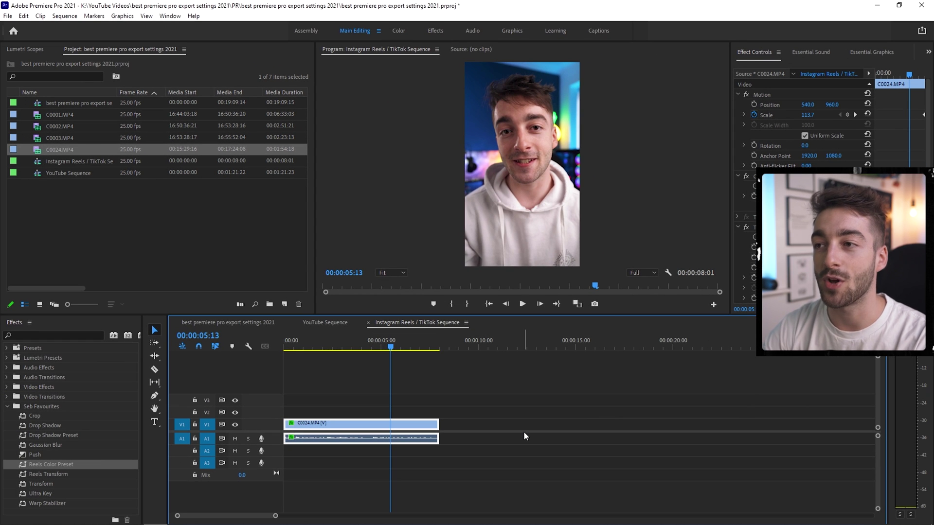
Load 'Reels | TikTok Verticle Video' via Ctrl+M and review its H.264 1080×1920, 8 Mbps video settings
key("ctrl+m")
left_click(611, 98)
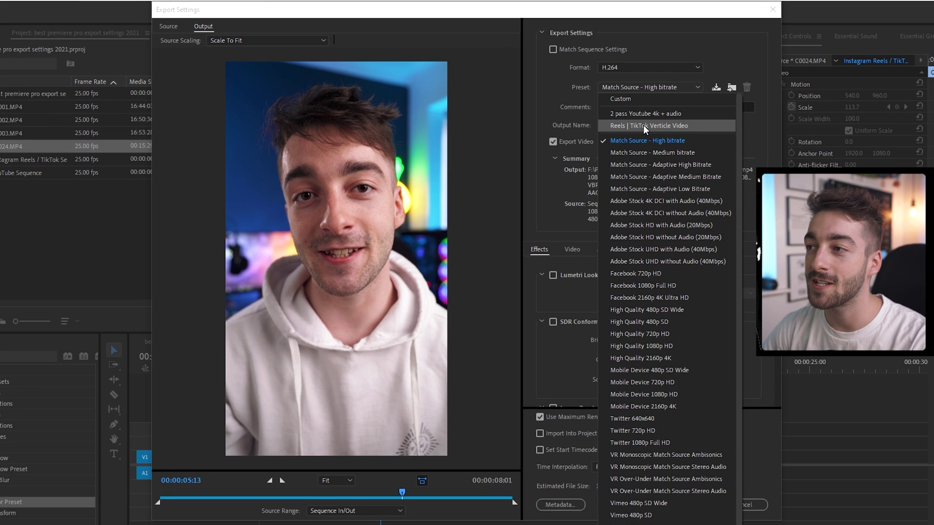
left_click(643, 125)
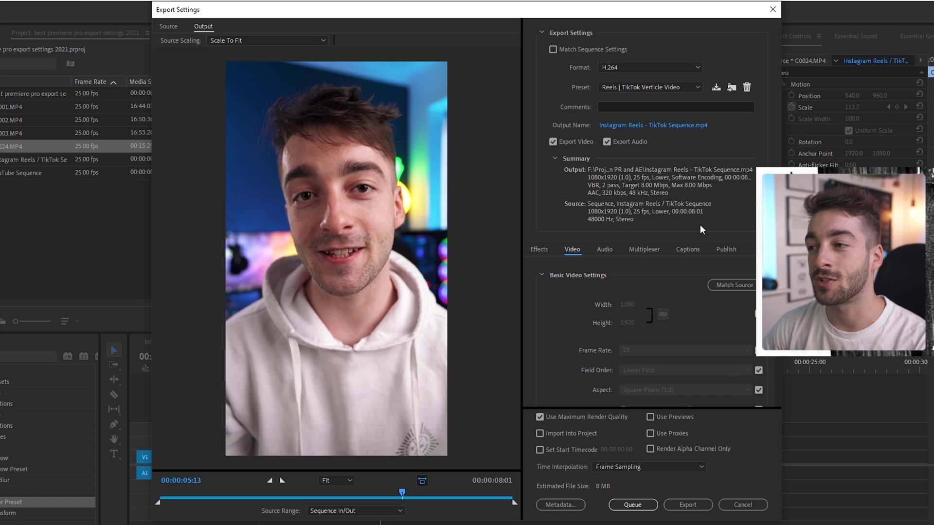
scroll(647, 341, "down", 1)
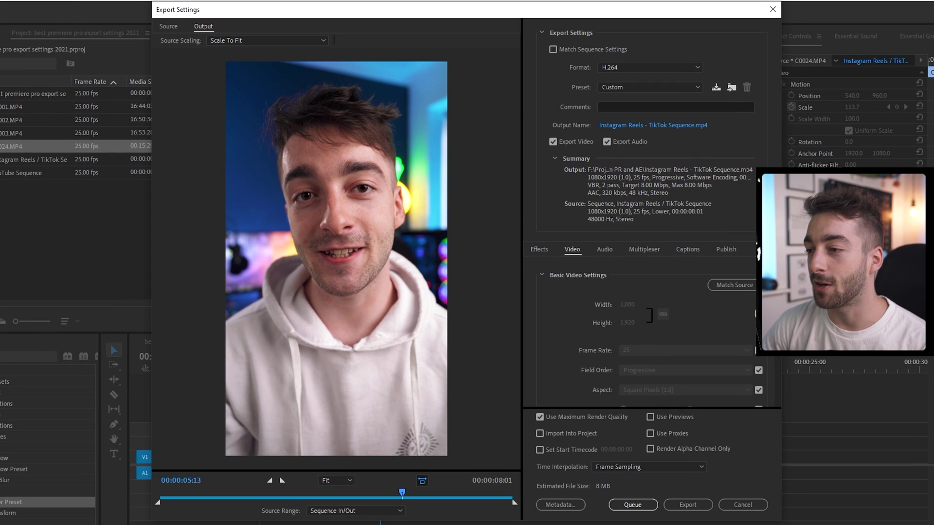
scroll(647, 340, "down", 4)
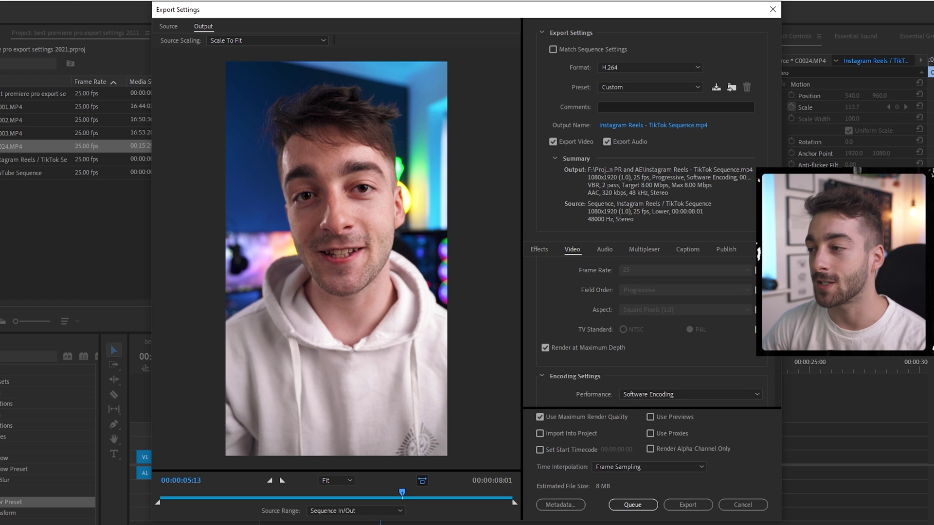
scroll(647, 331, "down", 4)
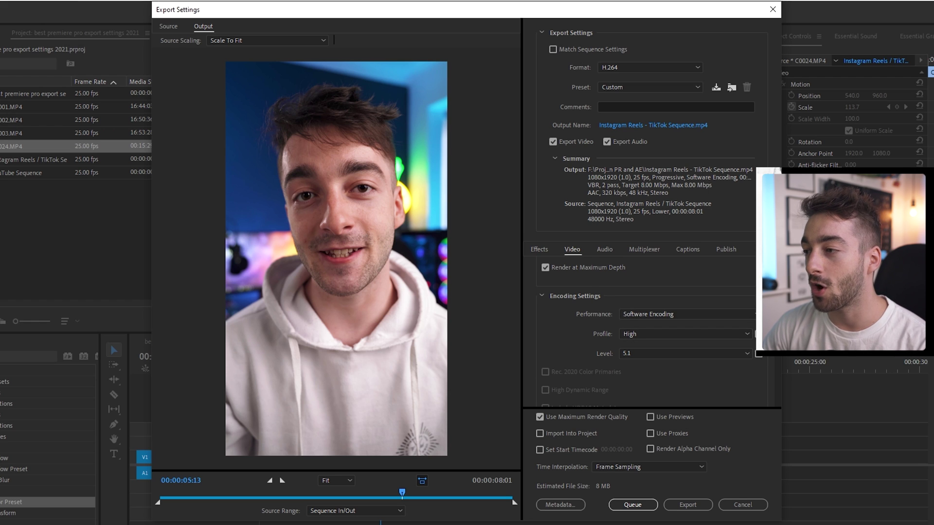
scroll(773, 362, "down", 8)
scroll(772, 362, "down", 3)
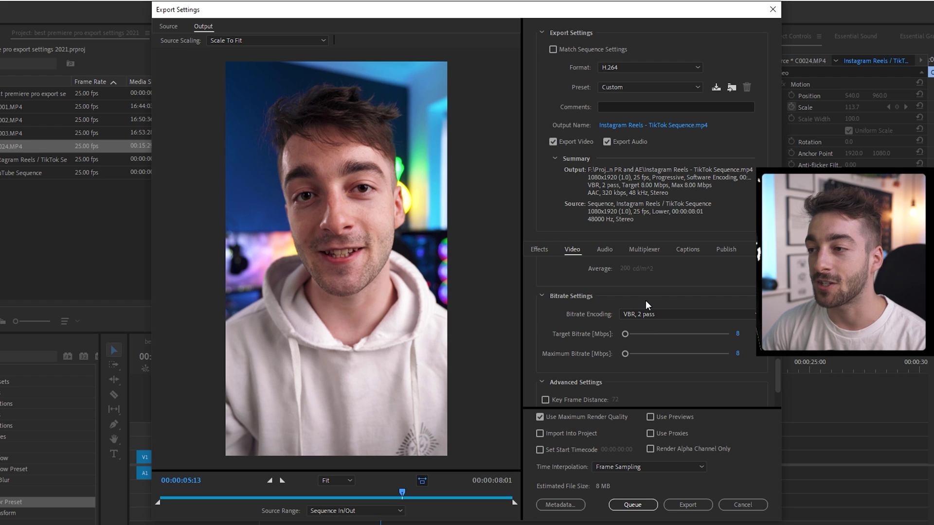
Review AAC 48000 Hz, 320 kbps audio and loudness settings; set bitrate to VBR 1 pass, 10/12 Mbps
left_click(604, 248)
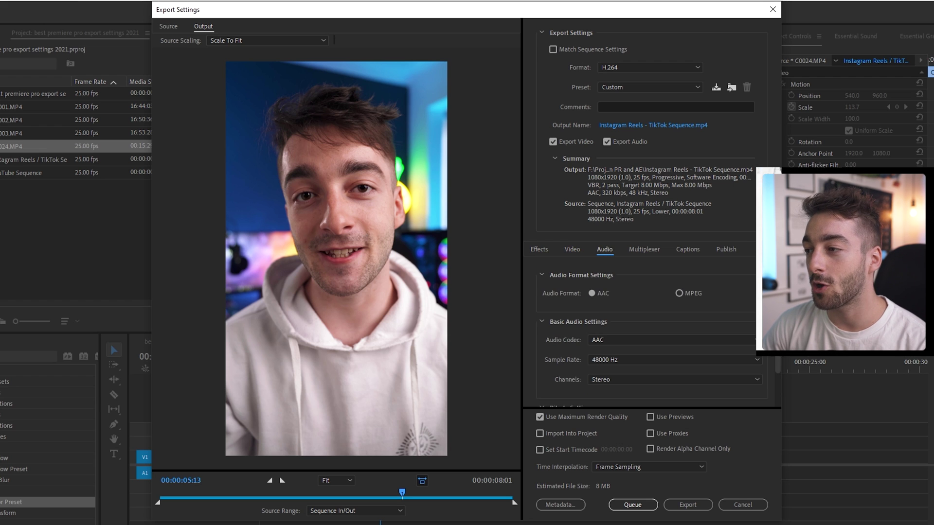
scroll(624, 333, "down", 1)
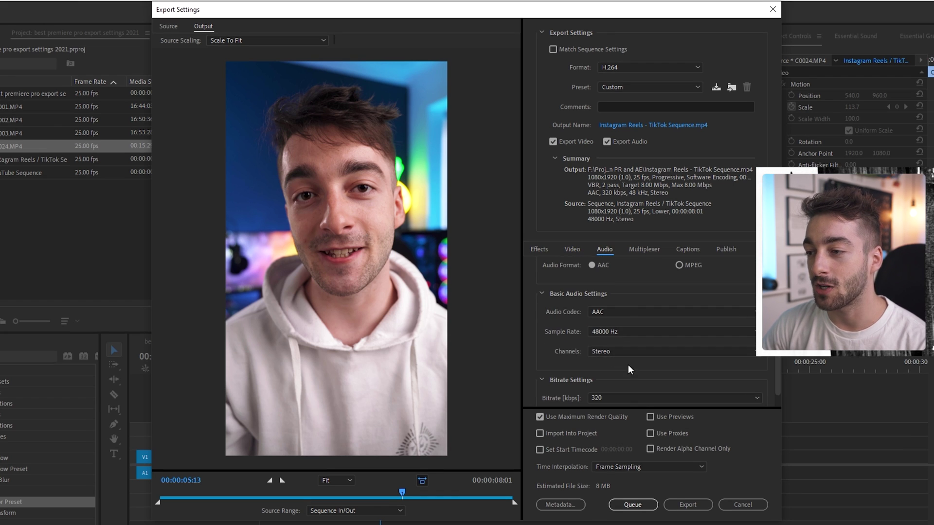
scroll(640, 401, "down", 1)
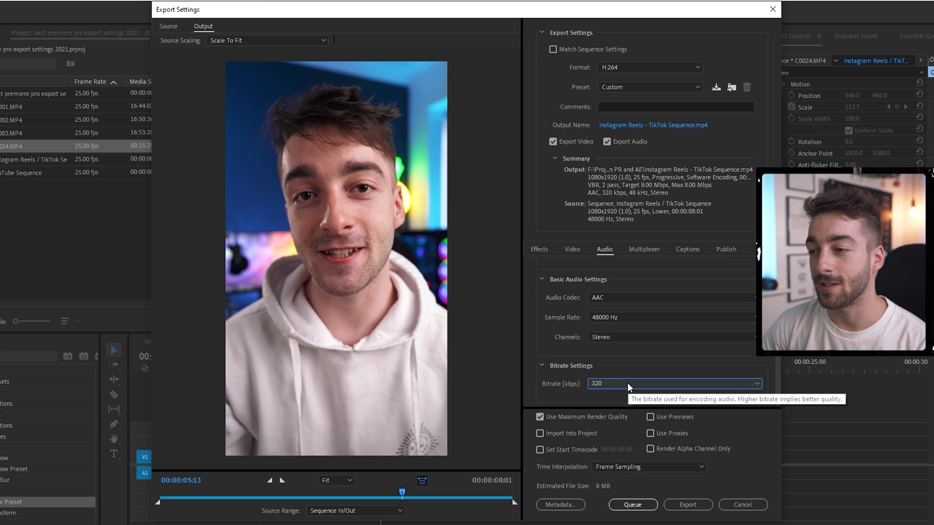
left_click(537, 248)
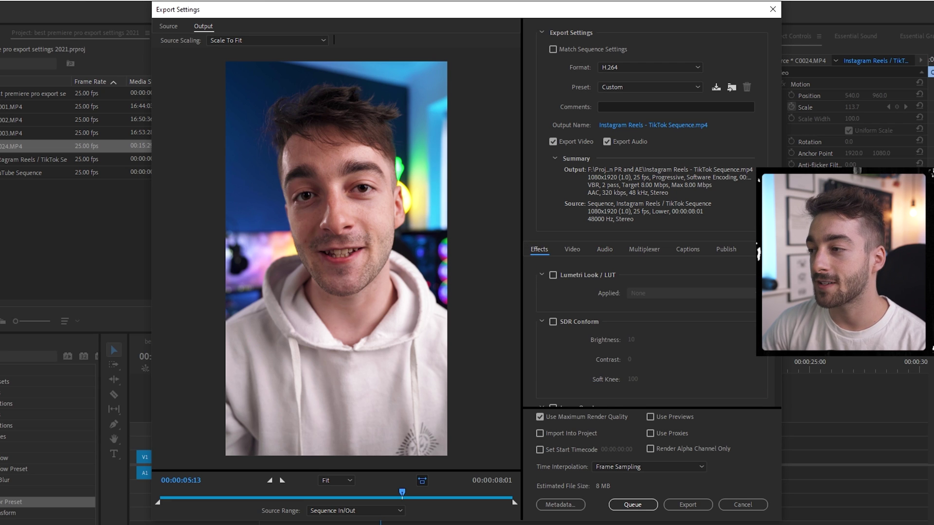
scroll(778, 379, "down", 8)
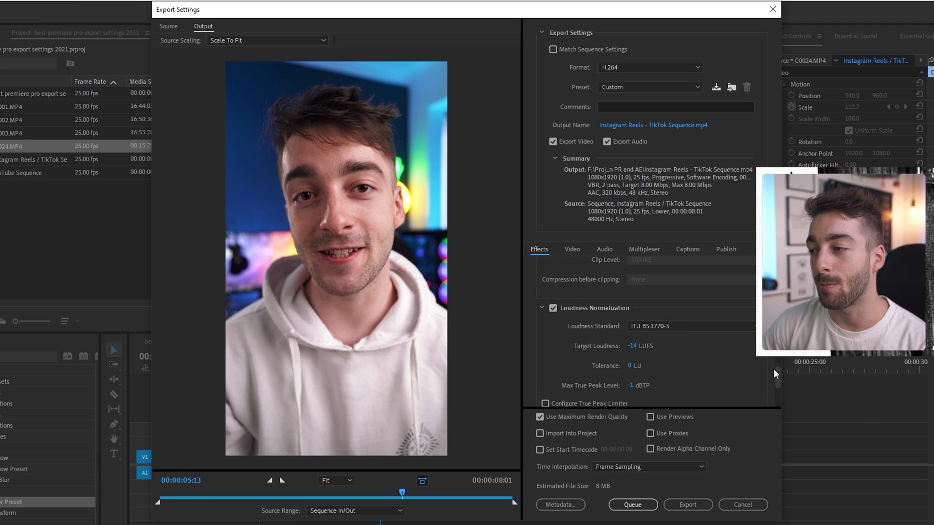
left_click_drag(777, 374, 778, 379)
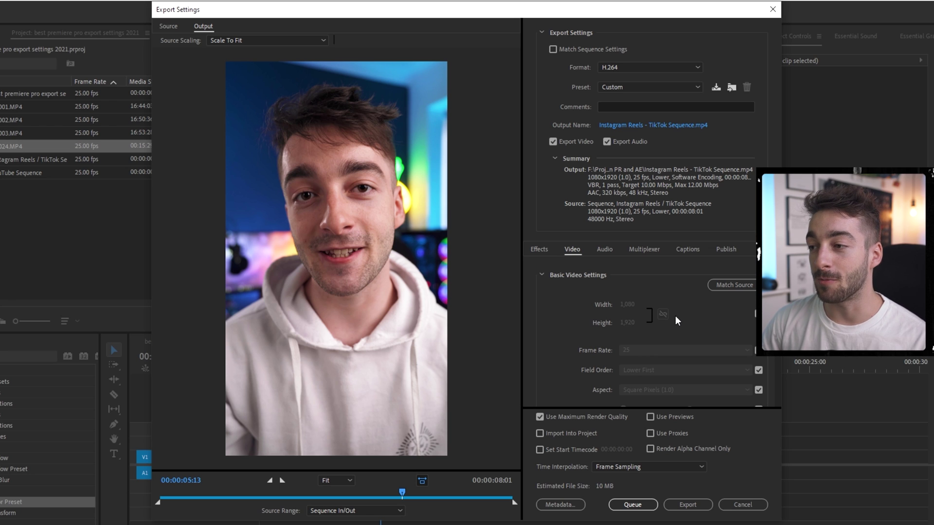
Start and cancel a Save Preset, then show the preset list with the saved YouTube and Reels presets
left_click(715, 88)
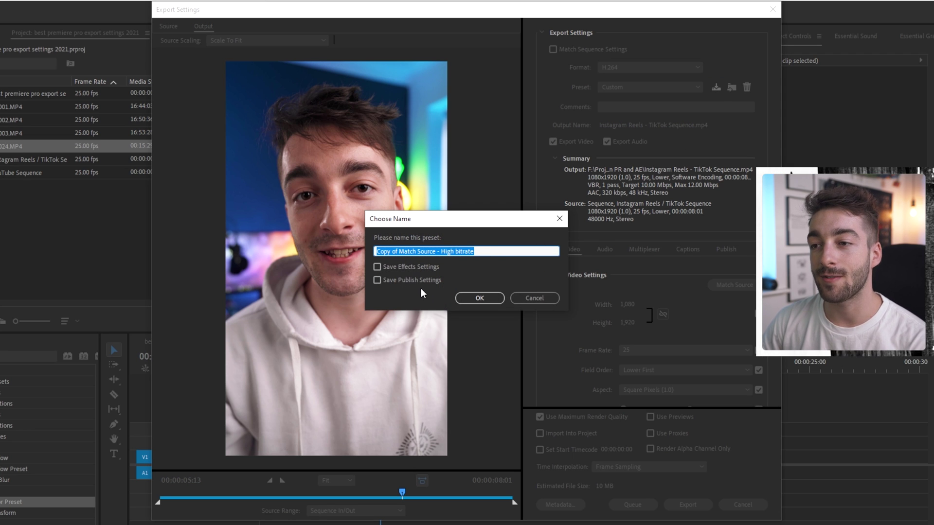
left_click(535, 298)
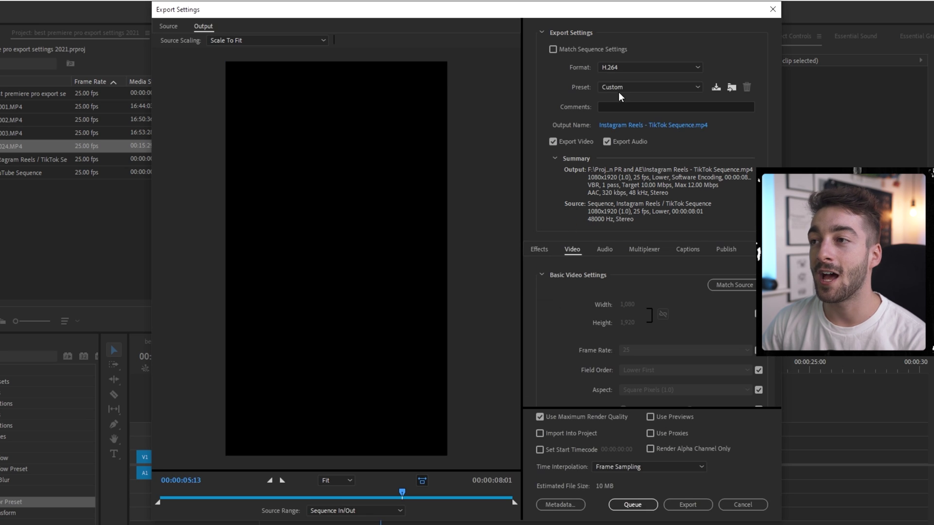
left_click(621, 89)
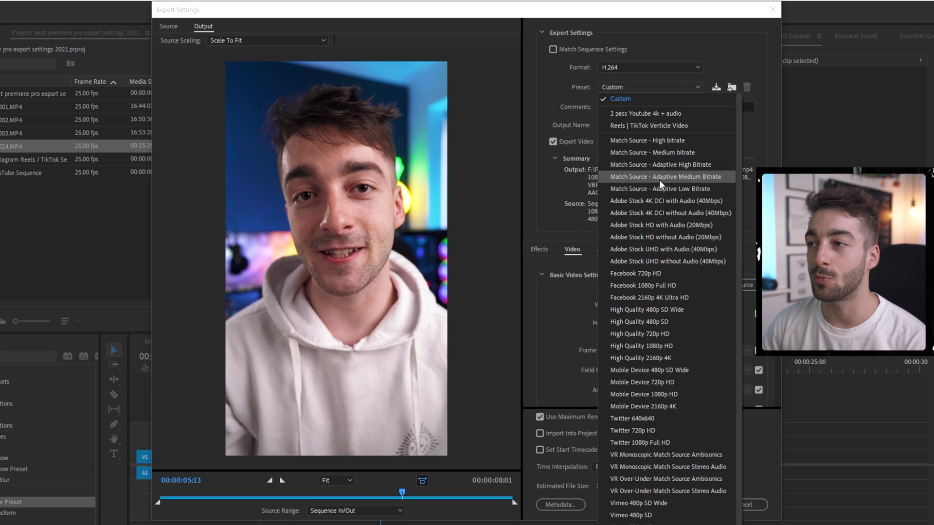